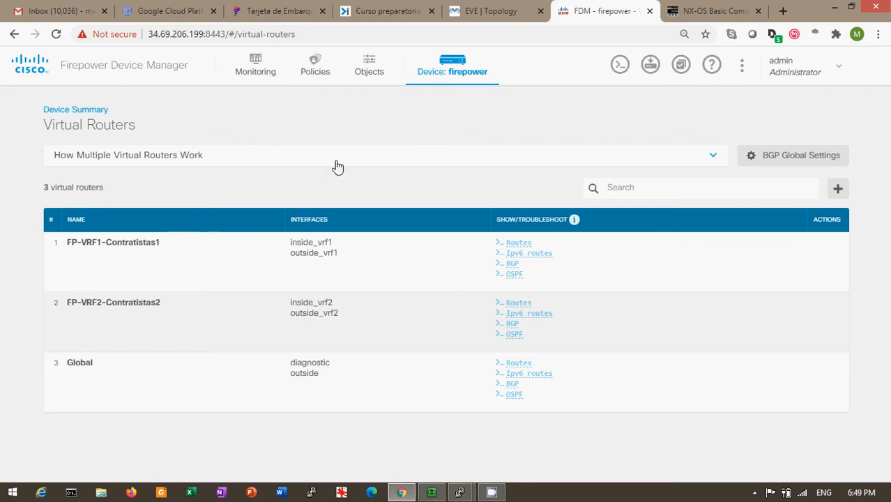
# Expand the explanation of how multiple virtual routers work and examine its diagram together with the list of virtual routers
pyautogui.click(417, 167)
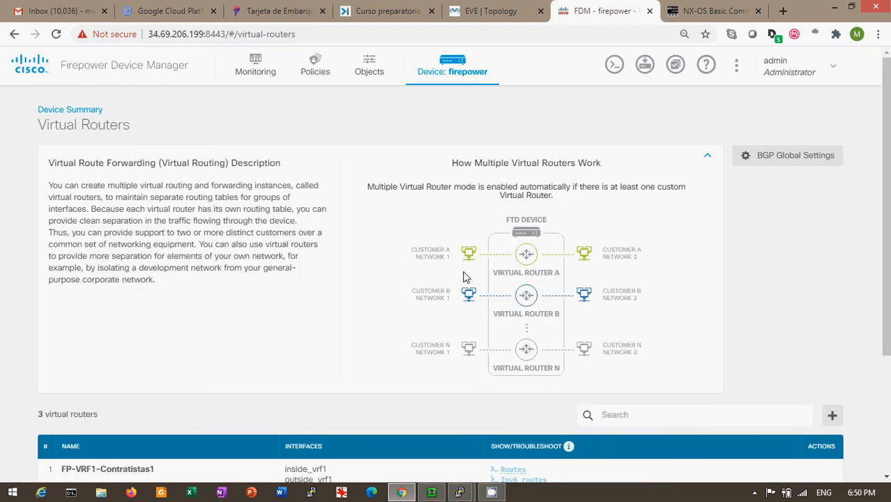
pyautogui.scroll(-2, 446, 279)
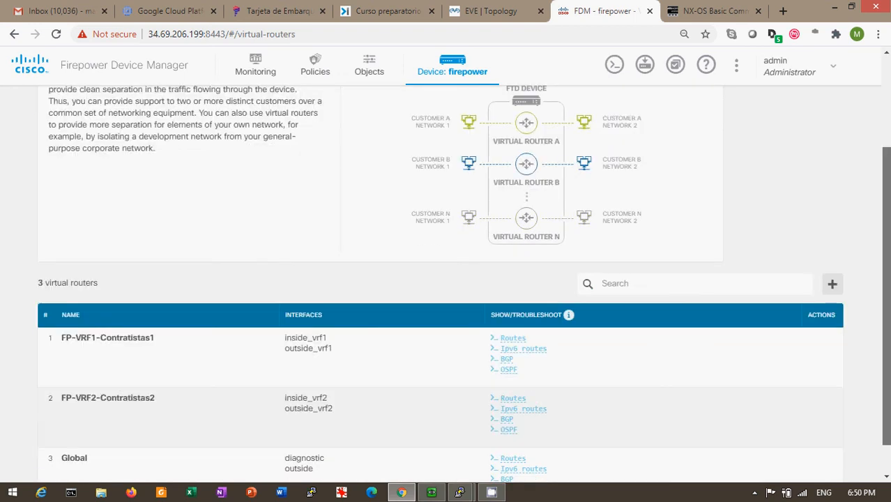
pyautogui.scroll(-1, 446, 278)
pyautogui.scroll(3, 446, 279)
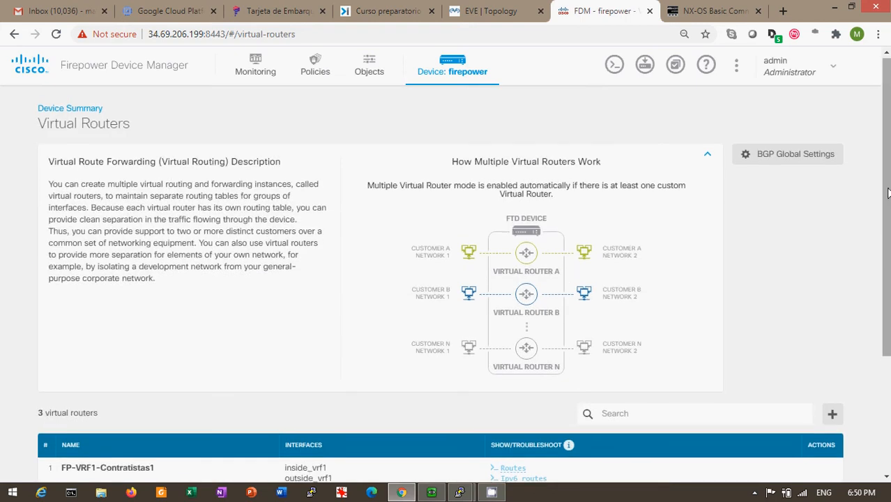
pyautogui.moveTo(887, 193); pyautogui.dragTo(888, 321)
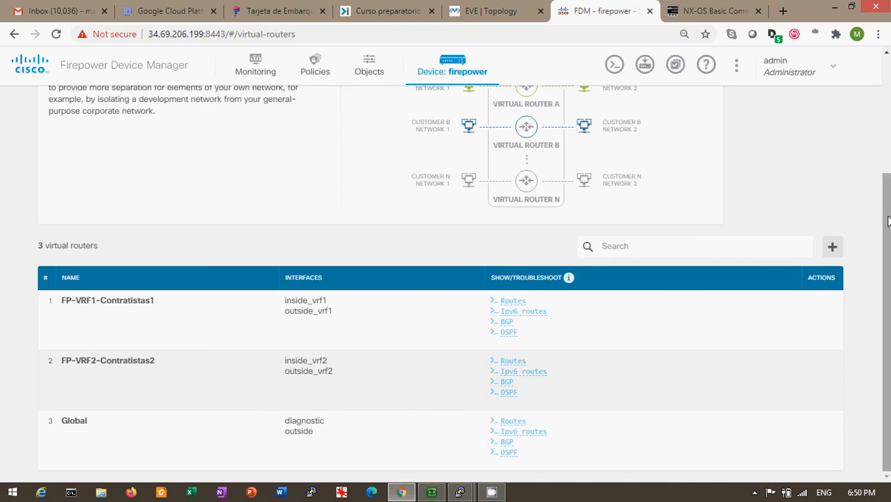
pyautogui.moveTo(887, 220); pyautogui.dragTo(403, 64)
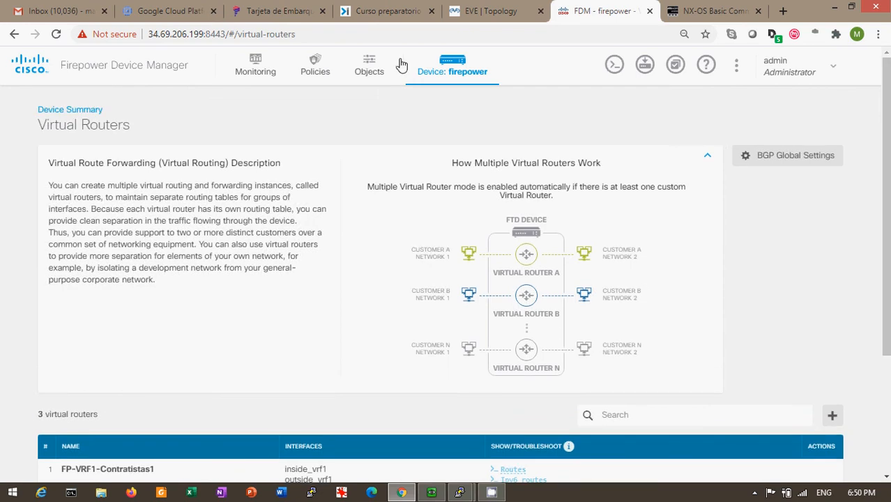
# Open the device's interface list, compare it with the EVE lab topology, and expand the subinterfaces of GigabitEthernet0/0
pyautogui.click(447, 70)
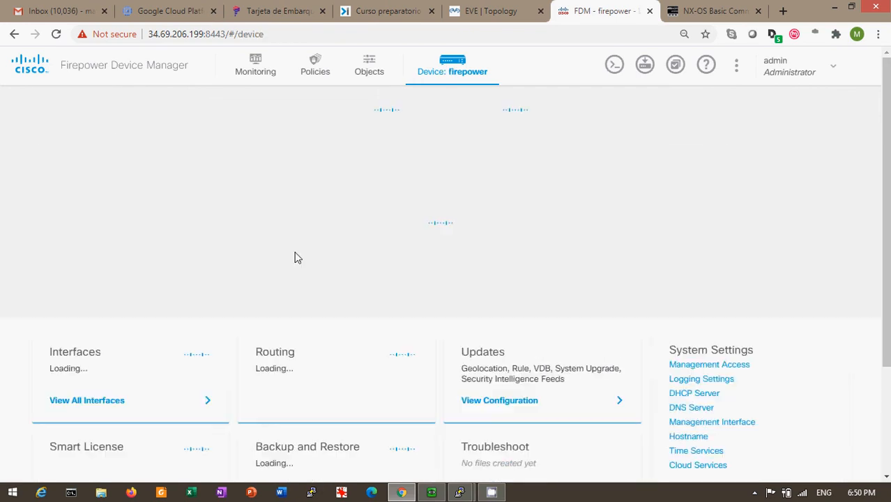
pyautogui.click(111, 412)
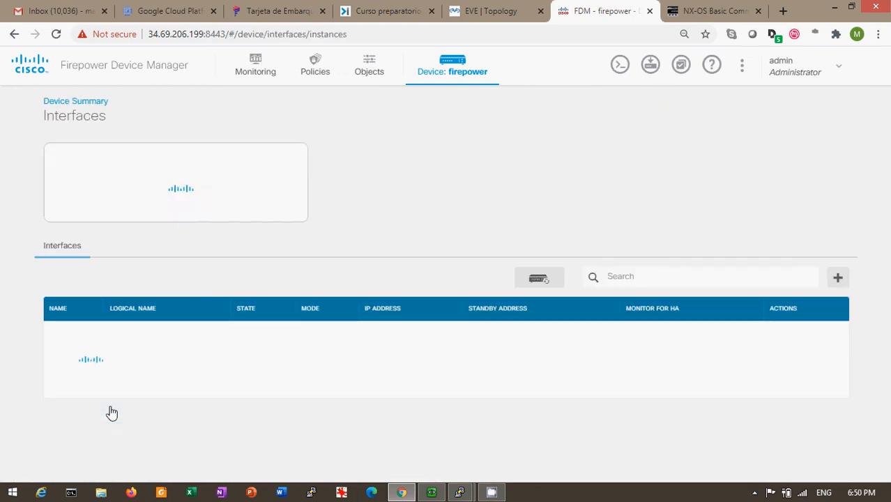
pyautogui.click(496, 12)
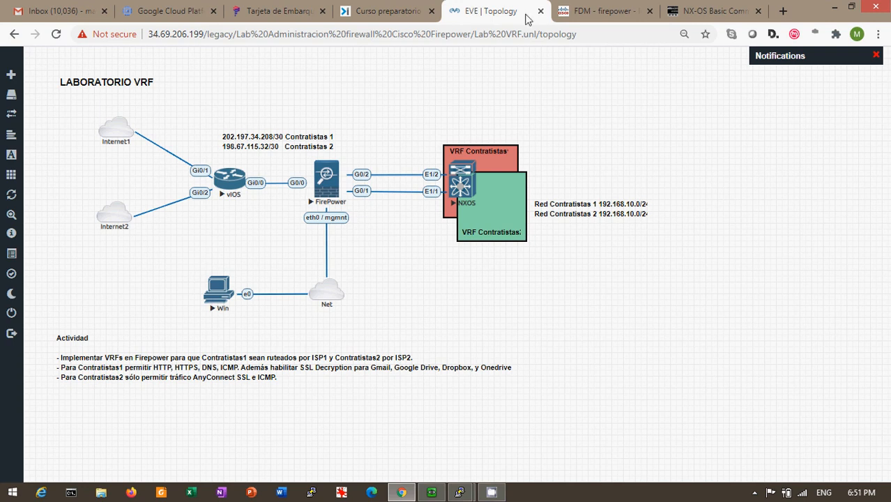
pyautogui.click(590, 14)
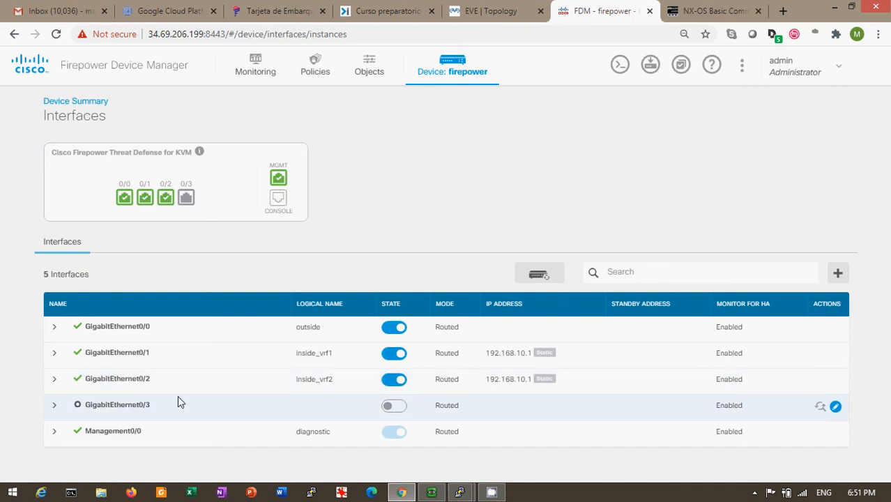
pyautogui.click(53, 327)
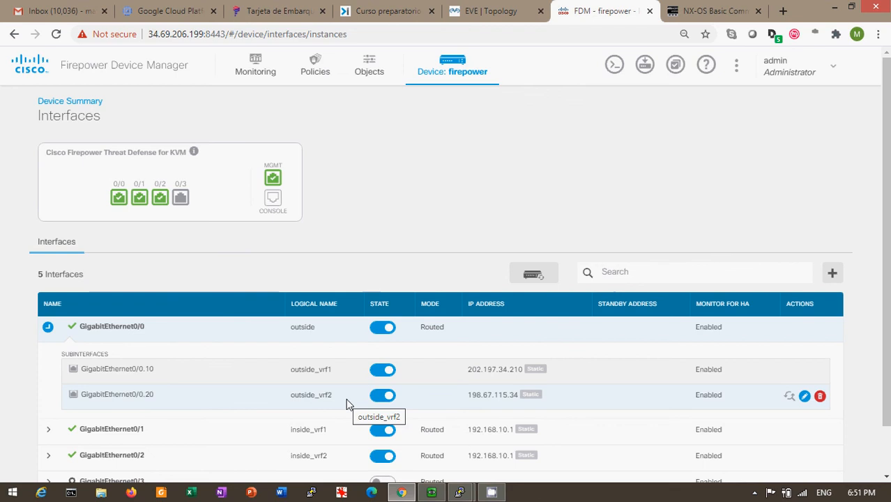
# Return to the virtual routers and compare the multiple virtual router diagram with the interfaces assigned to each router
pyautogui.click(436, 73)
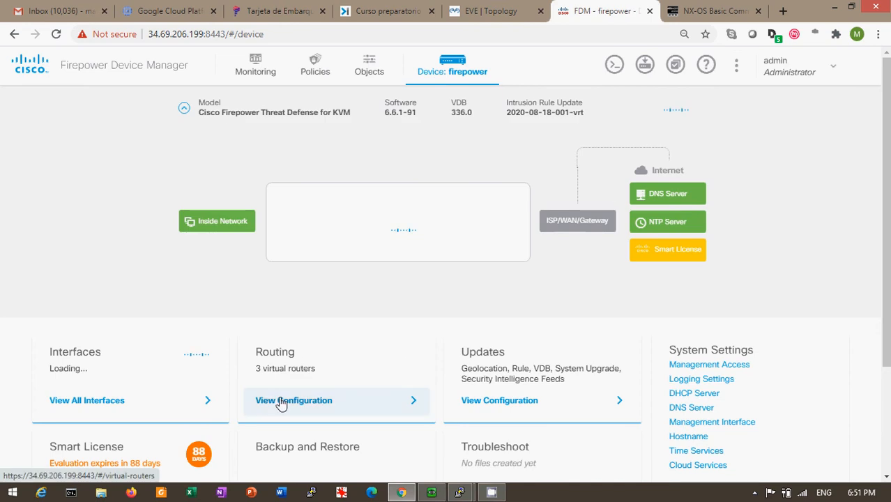
pyautogui.click(281, 402)
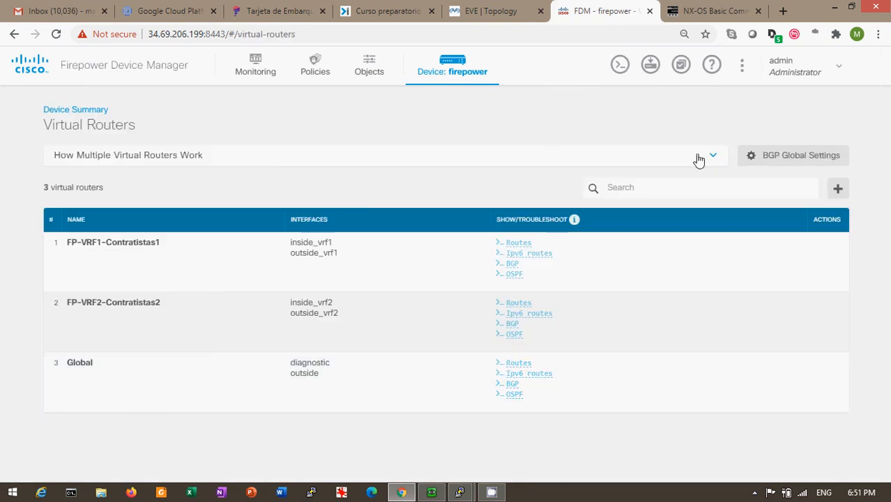
pyautogui.click(699, 159)
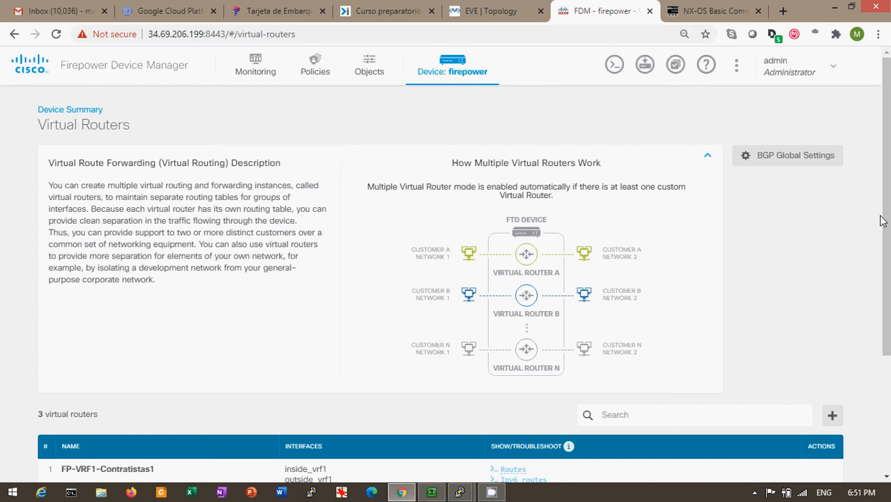
pyautogui.moveTo(885, 222); pyautogui.dragTo(737, 297)
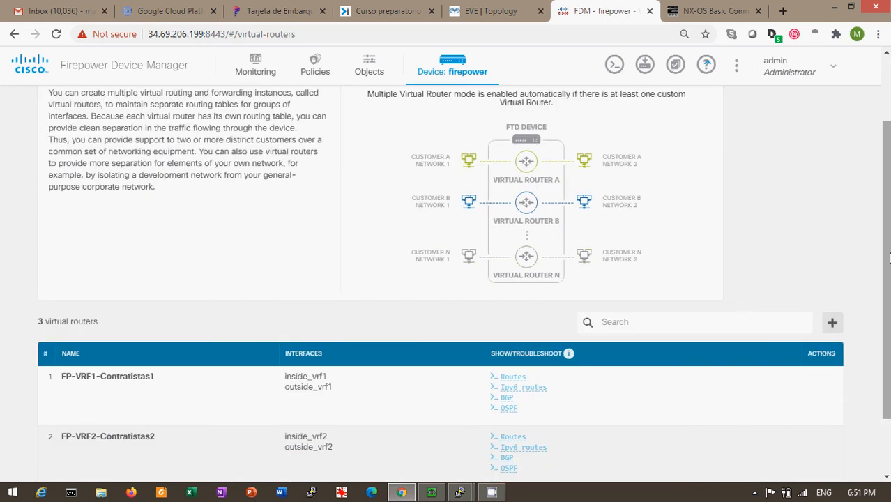
pyautogui.moveTo(888, 258); pyautogui.dragTo(888, 398)
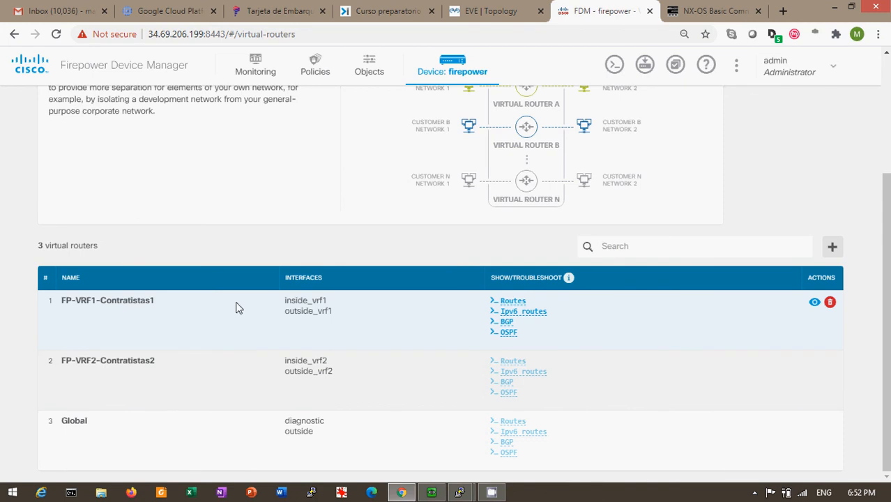
# Review the static routing of FP-VRF1-Contratistas1 and FP-VRF2-Contratistas2, checking each default route's interface and gateway
pyautogui.click(814, 304)
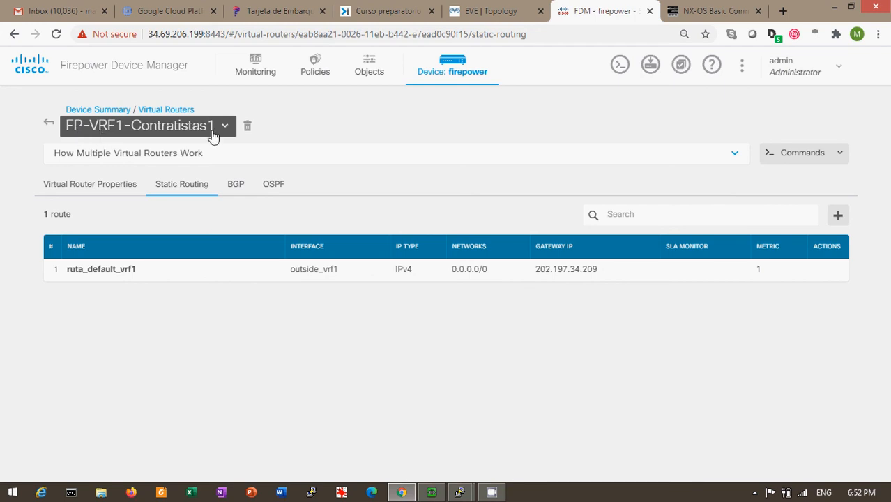
pyautogui.moveTo(276, 276)
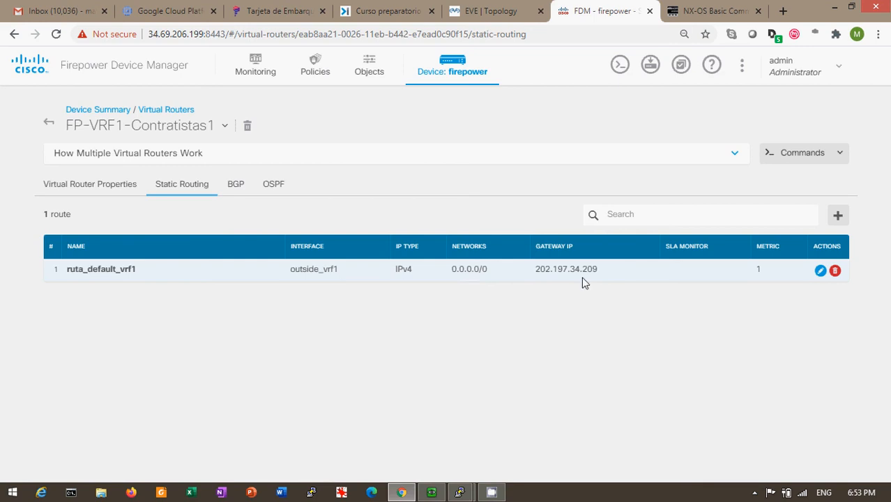
pyautogui.click(225, 127)
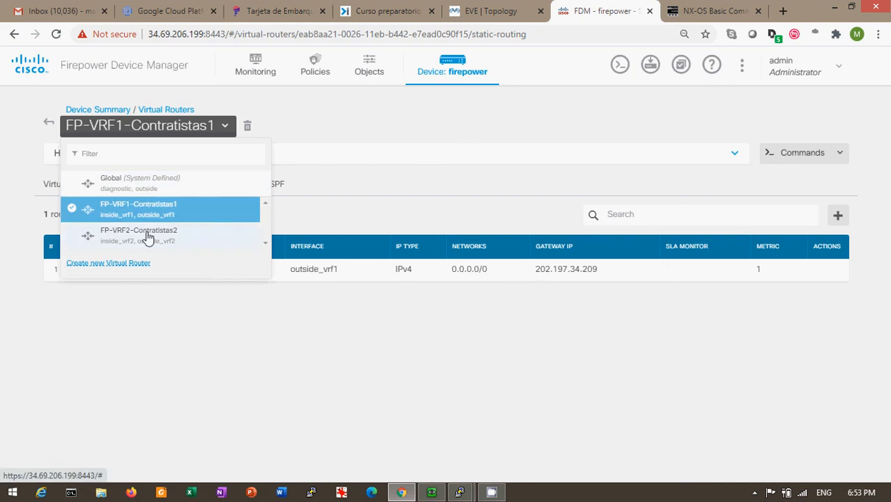
pyautogui.click(148, 235)
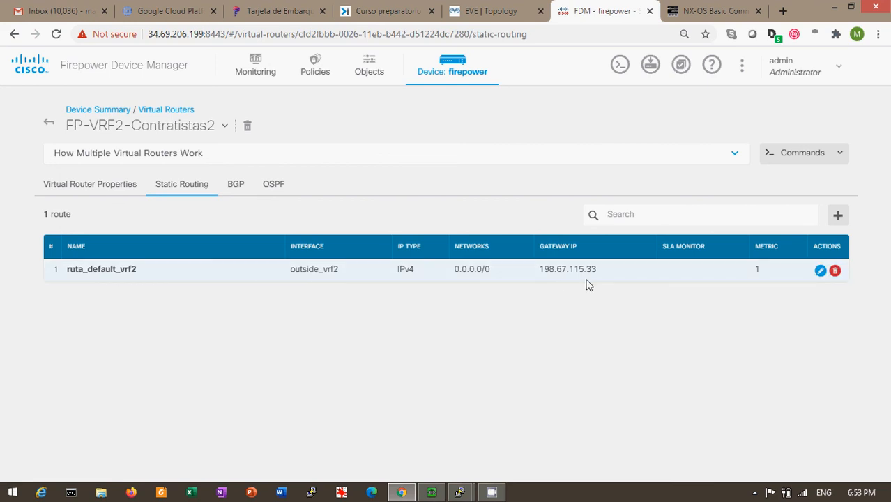
# Switch to the EVE topology and examine the contractor public networks and the link between the vIOS router and FirePower
pyautogui.click(497, 11)
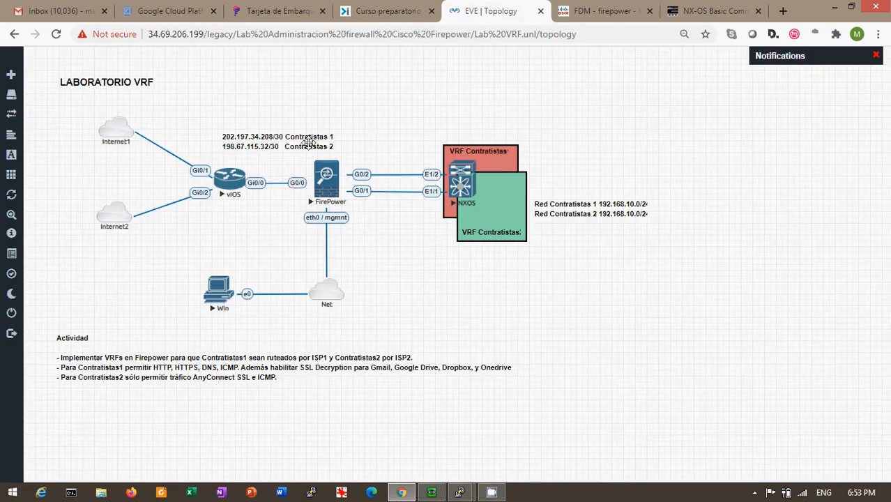
pyautogui.moveTo(262, 202)
pyautogui.mouseDown()
pyautogui.moveTo(245, 185)
pyautogui.moveTo(252, 189)
pyautogui.mouseUp()
pyautogui.click(248, 188)
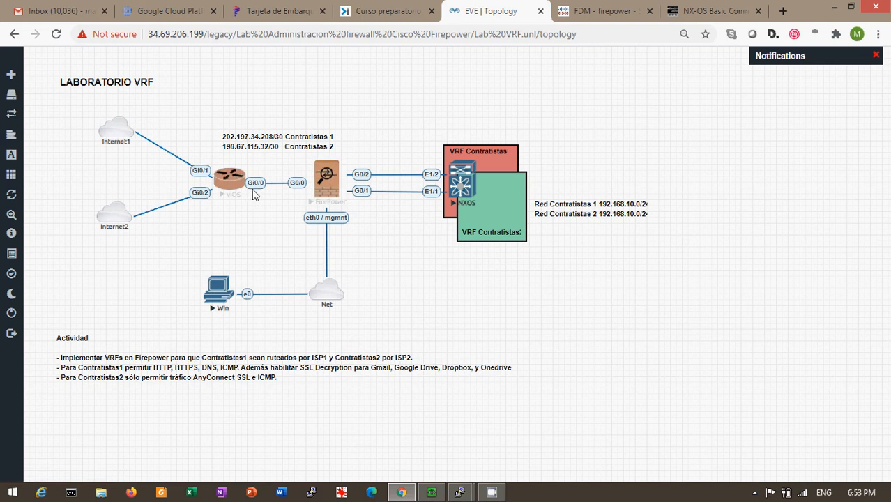
pyautogui.click(251, 189)
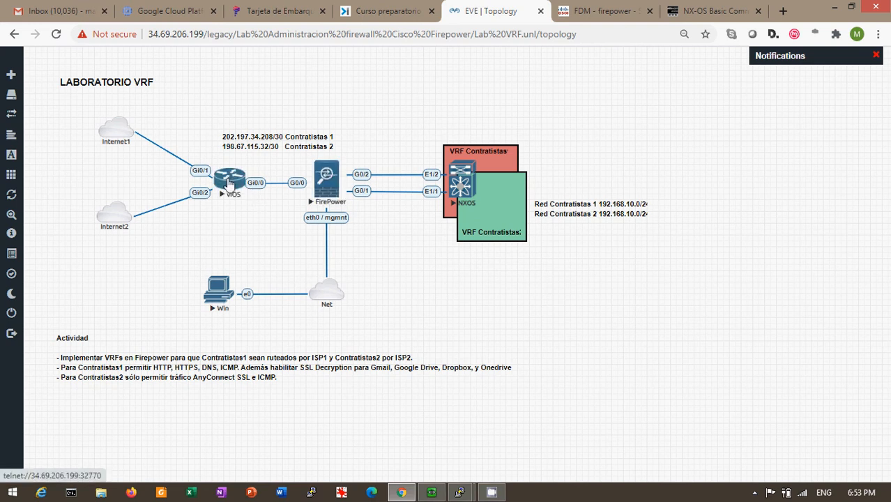
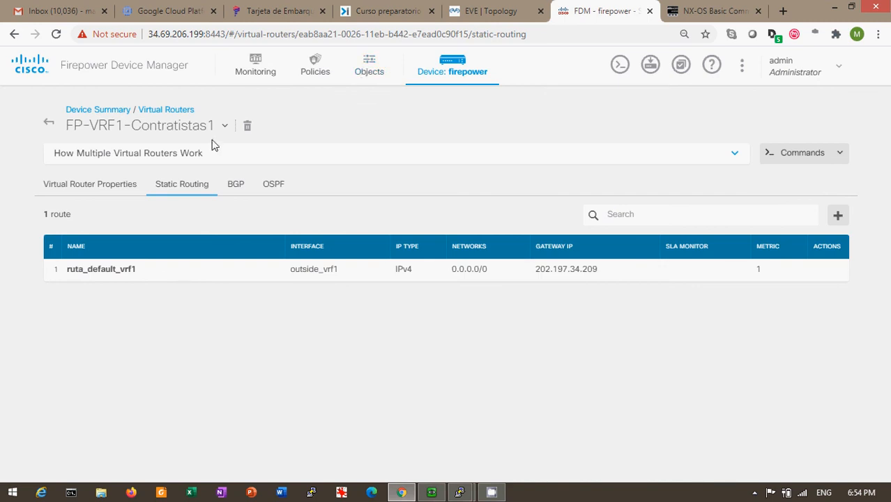
# Read the virtual routing description on the FP-VRF1-Contratistas1 page, check its static route, and return to the virtual router list
pyautogui.click(734, 154)
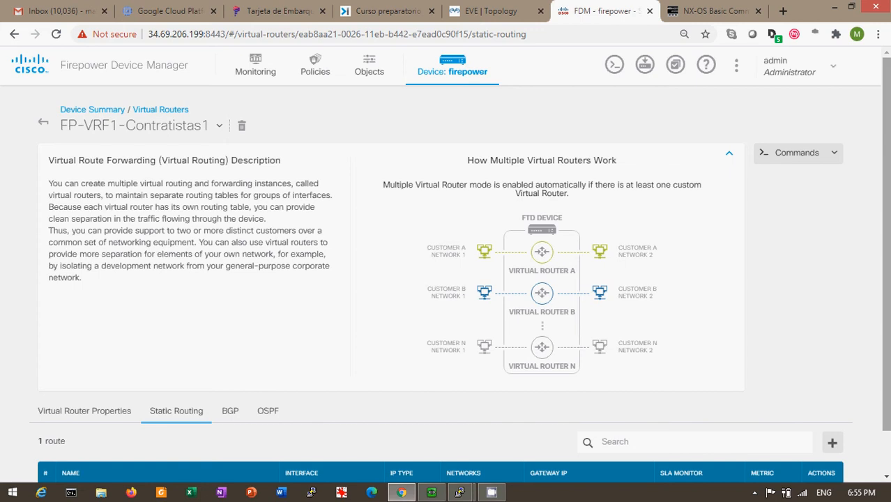
pyautogui.scroll(-1, 888, 367)
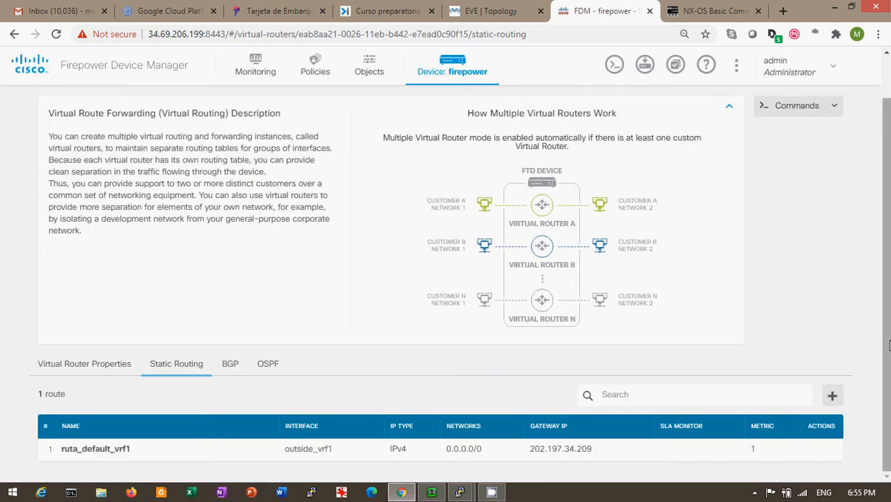
pyautogui.scroll(2, 220, 207)
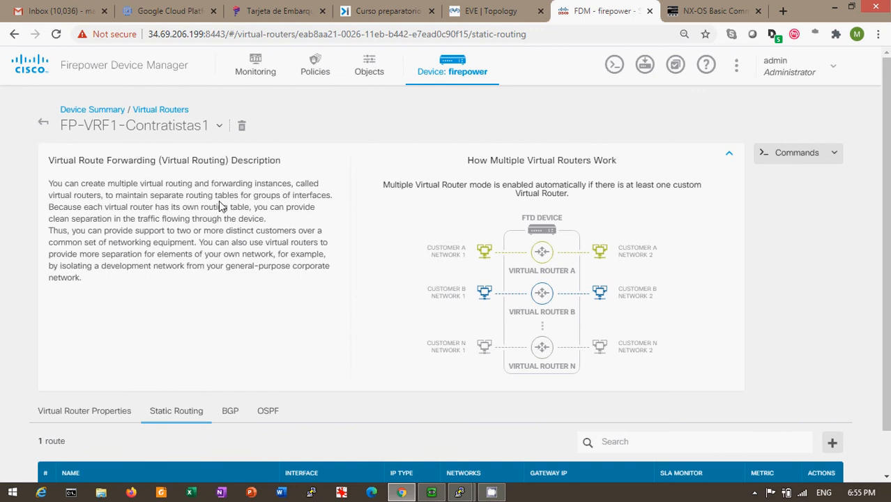
pyautogui.click(42, 126)
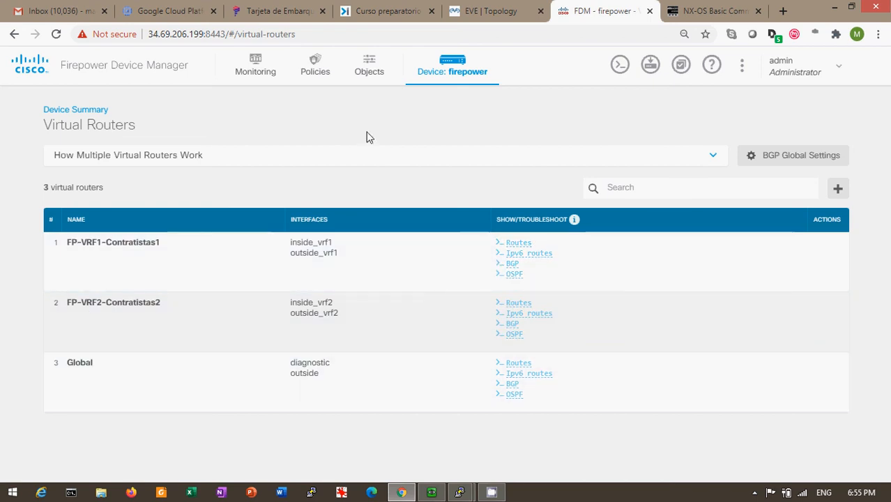
# Open the security zone objects and inspect the mode and assigned interface of inside_zone_vrf1
pyautogui.click(362, 76)
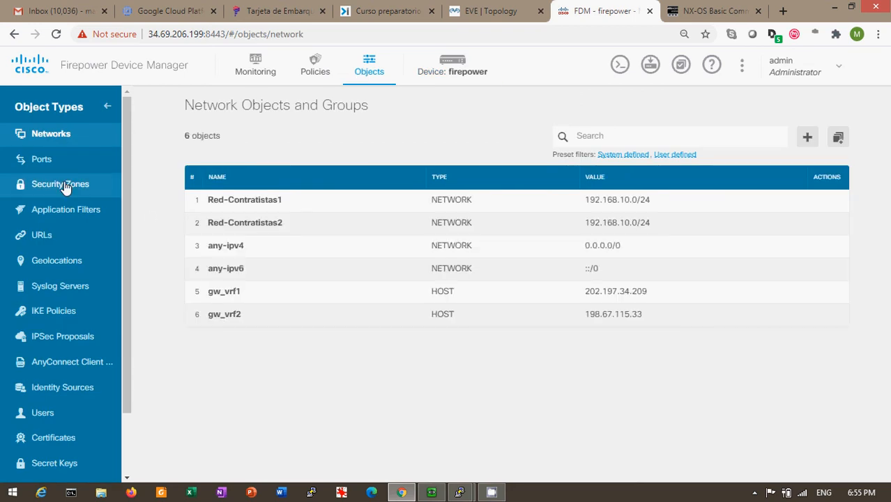
pyautogui.click(28, 186)
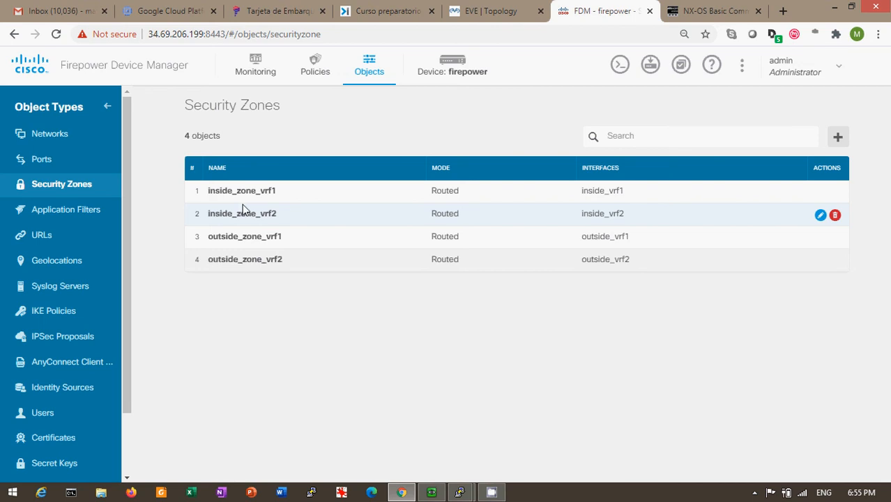
pyautogui.click(820, 193)
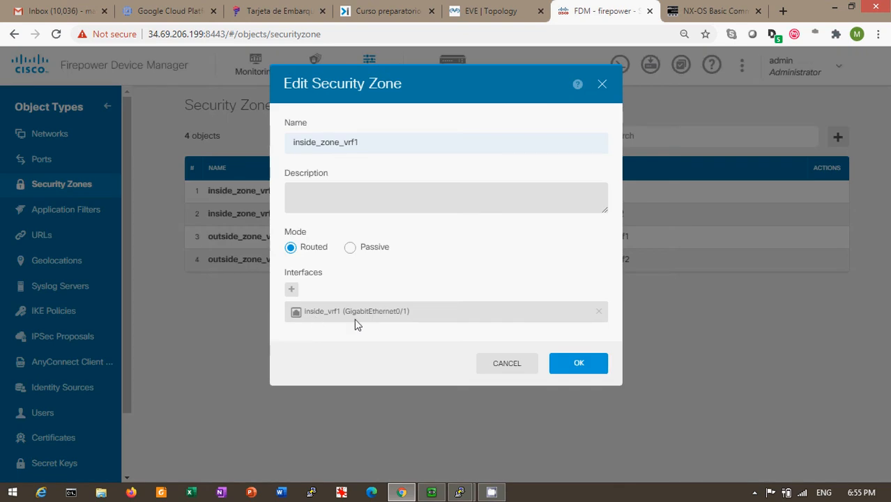
pyautogui.click(517, 371)
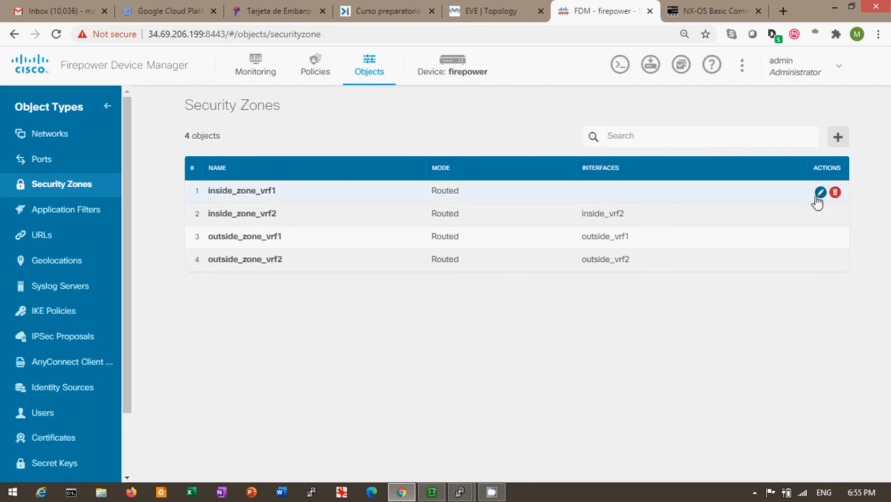
pyautogui.click(819, 195)
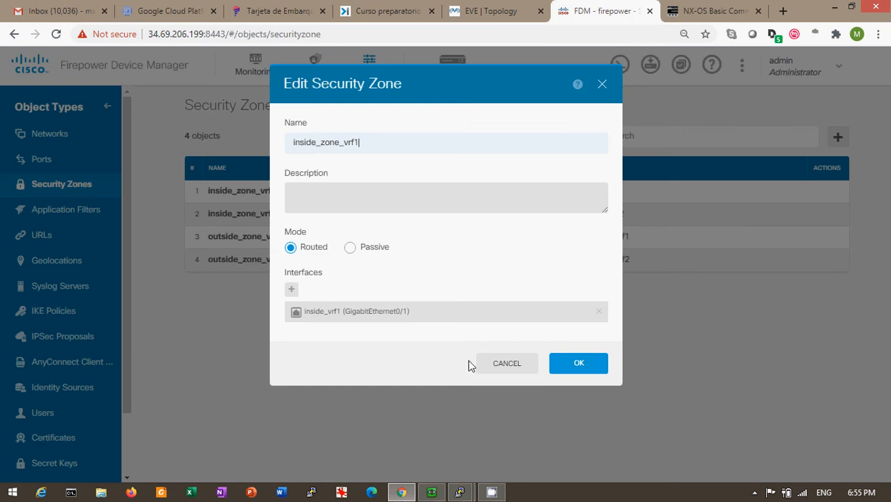
pyautogui.click(581, 364)
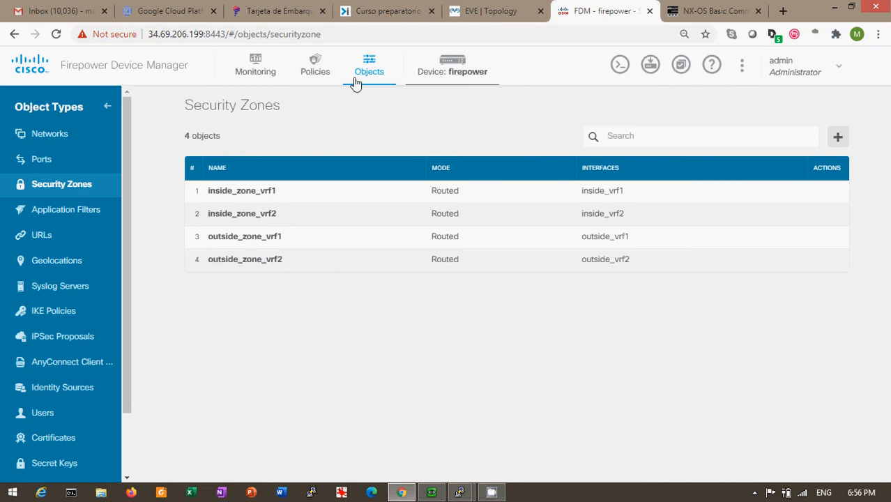
# Review the access control rules in the security policies and the NAT rules for both contractor networks
pyautogui.click(307, 74)
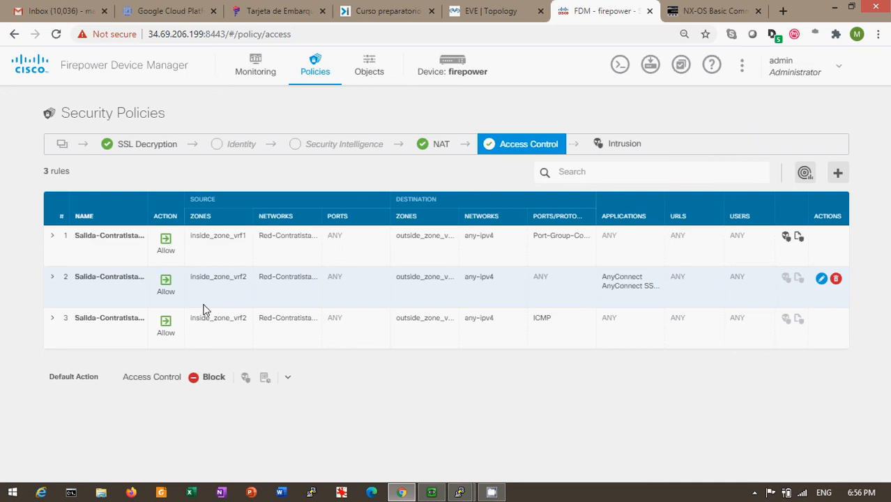
pyautogui.click(439, 146)
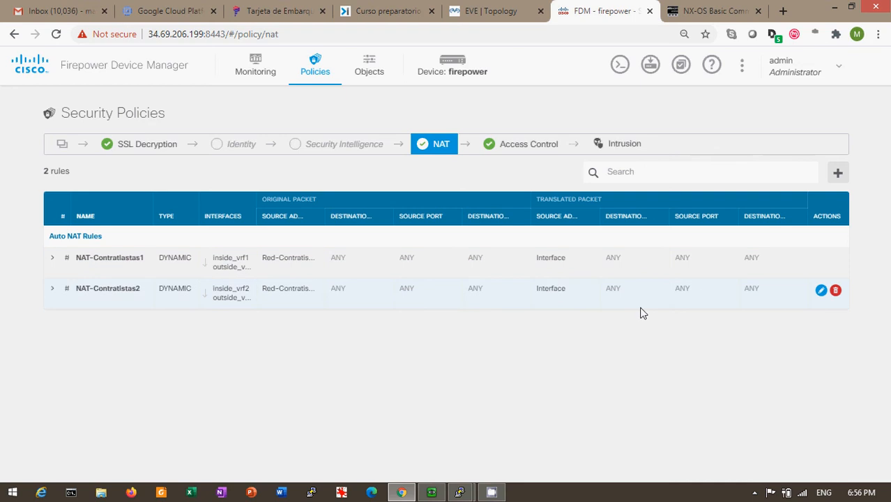
# Inspect the zones, networks and ports of access rule Salida-Contratistas1, compare them with the EVE topology requirements, and close the rule unchanged
pyautogui.click(515, 148)
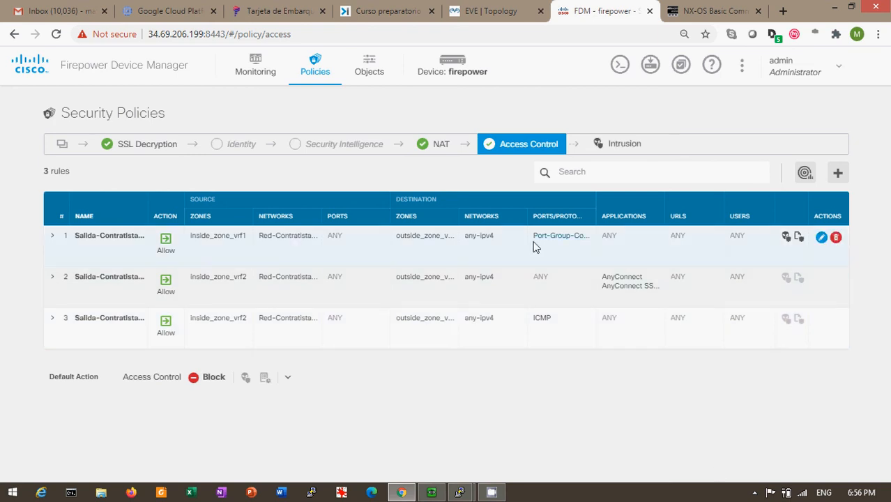
pyautogui.click(821, 238)
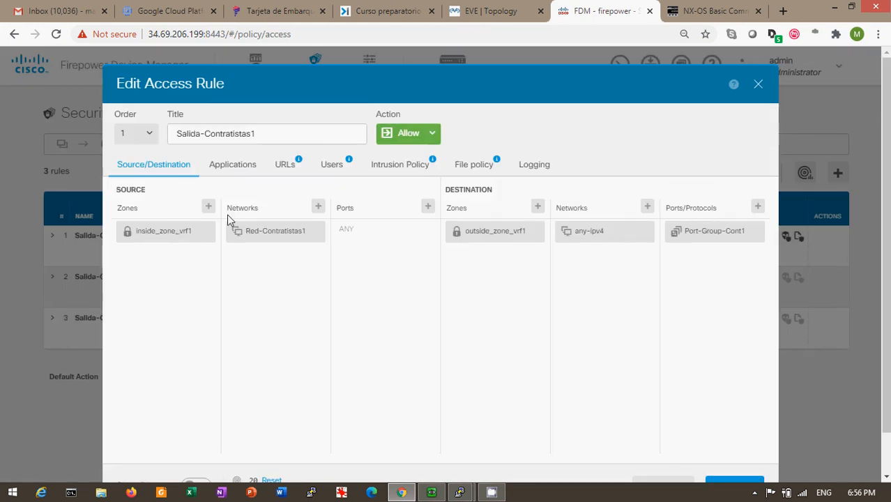
pyautogui.click(485, 10)
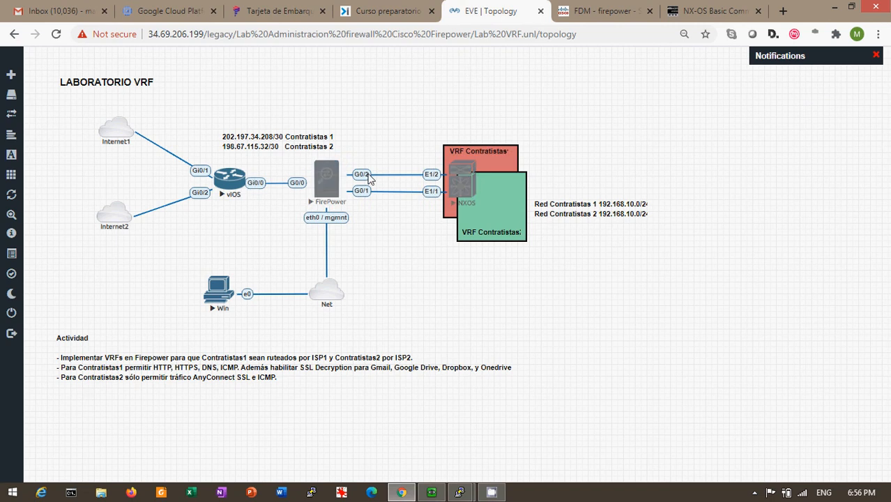
pyautogui.click(604, 10)
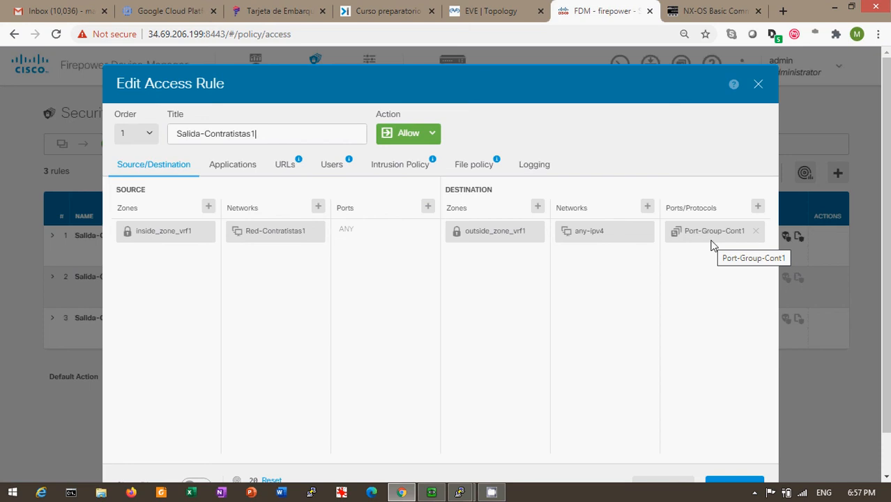
pyautogui.click(758, 85)
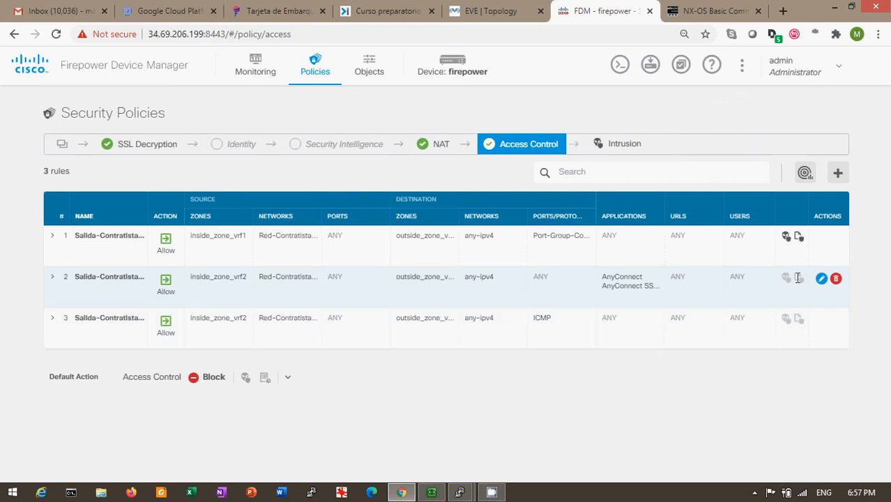
# Inspect the source, destination and applications of access rule Salida-Contratistas2-AnyConnect, cancel the edit, and switch to the EVE topology
pyautogui.click(821, 279)
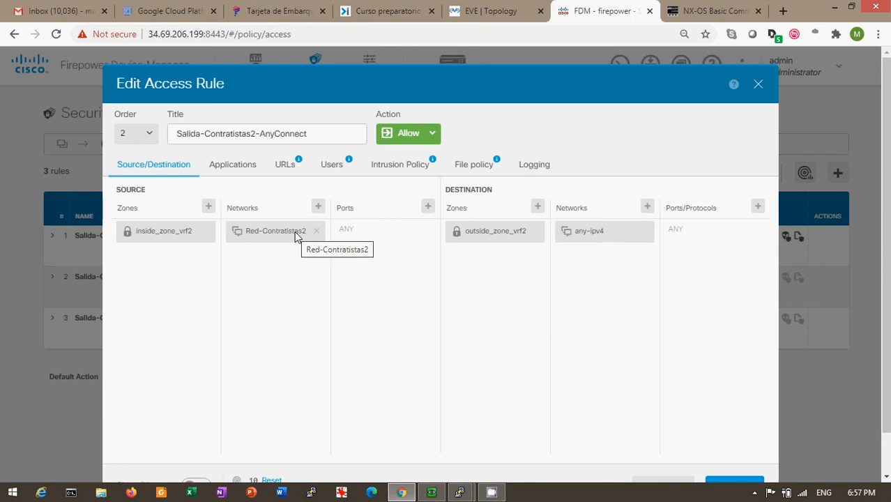
pyautogui.click(228, 166)
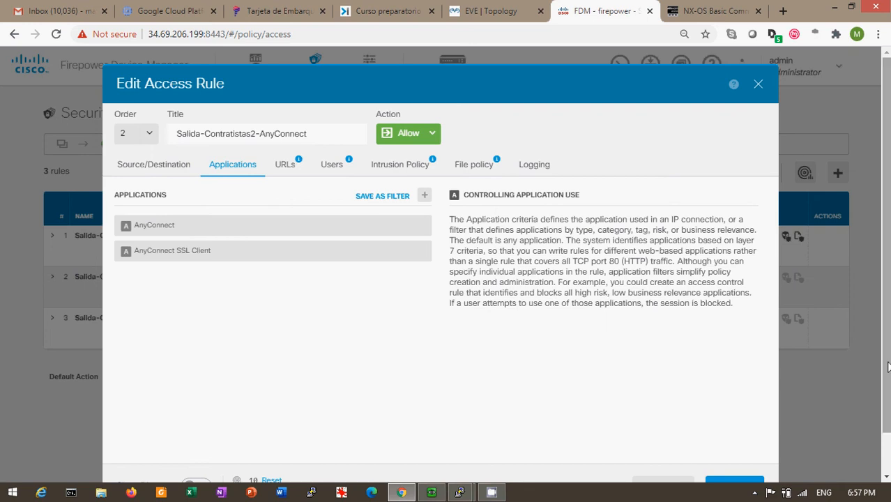
pyautogui.scroll(-1, 888, 368)
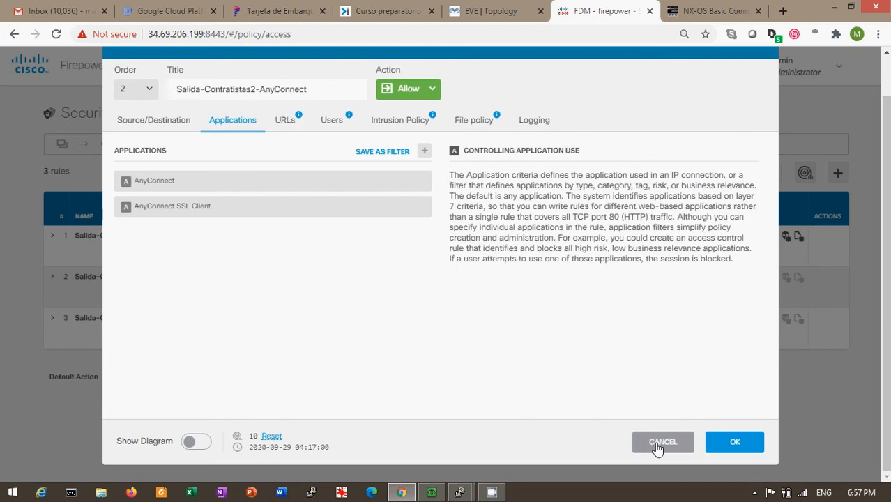
pyautogui.click(661, 443)
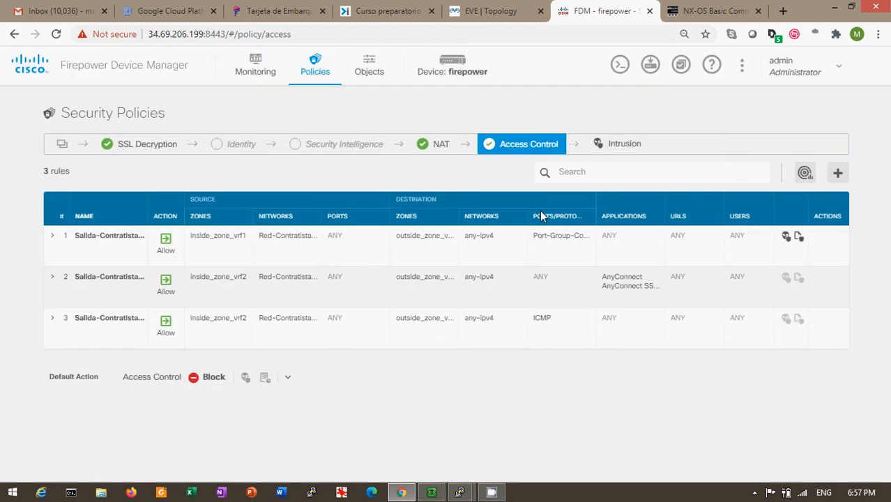
pyautogui.click(481, 9)
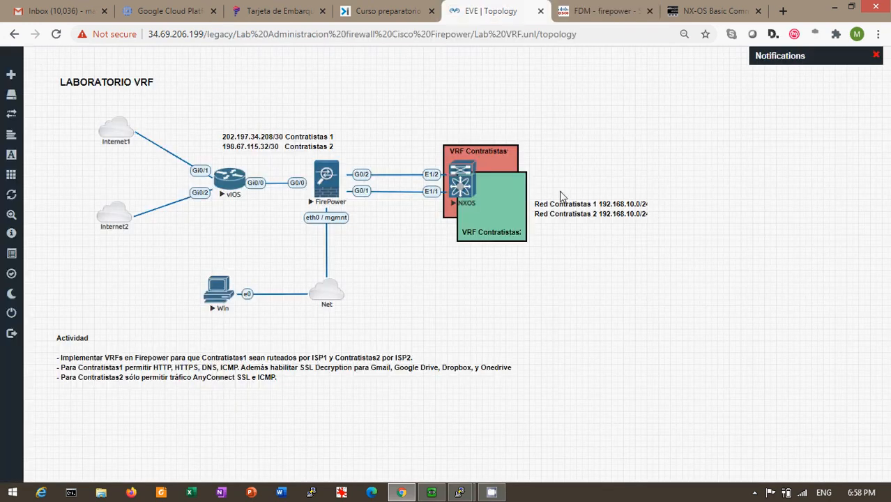